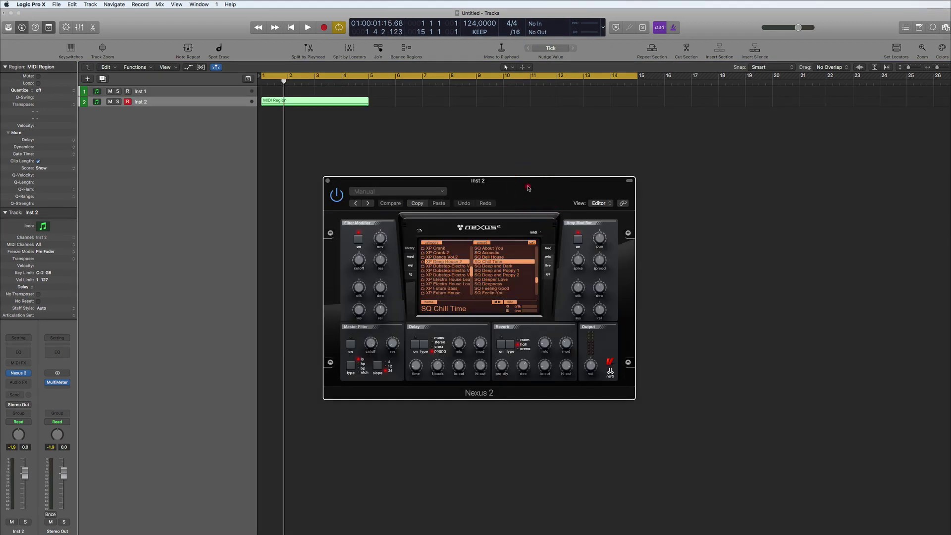
# Nudge the Nexus 2 window left and play the SQ Chill Time sequence.
pyautogui.moveTo(530, 189); pyautogui.dragTo(525, 188)
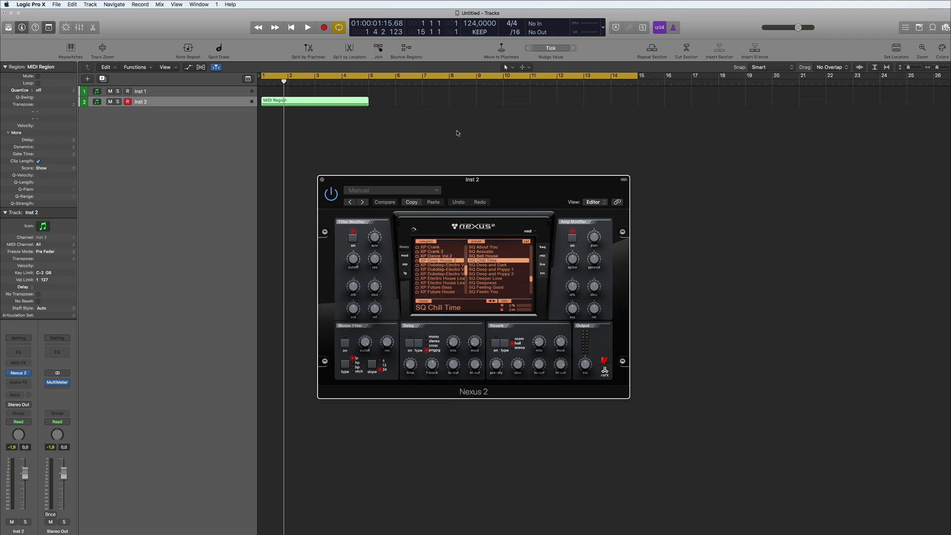
pyautogui.press('space')
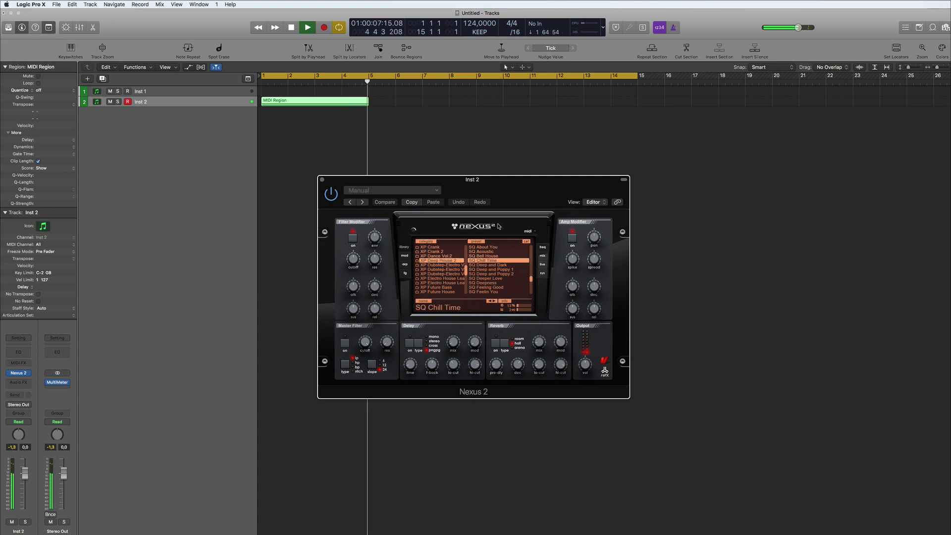
# Stop playback and bring up the Nexus 2 layer page from the mix view.
pyautogui.press('space')
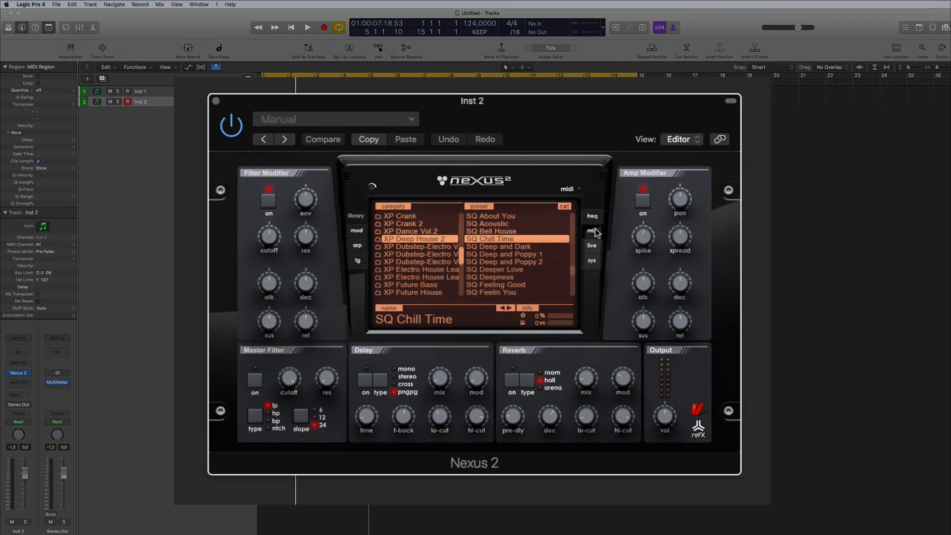
pyautogui.click(543, 256)
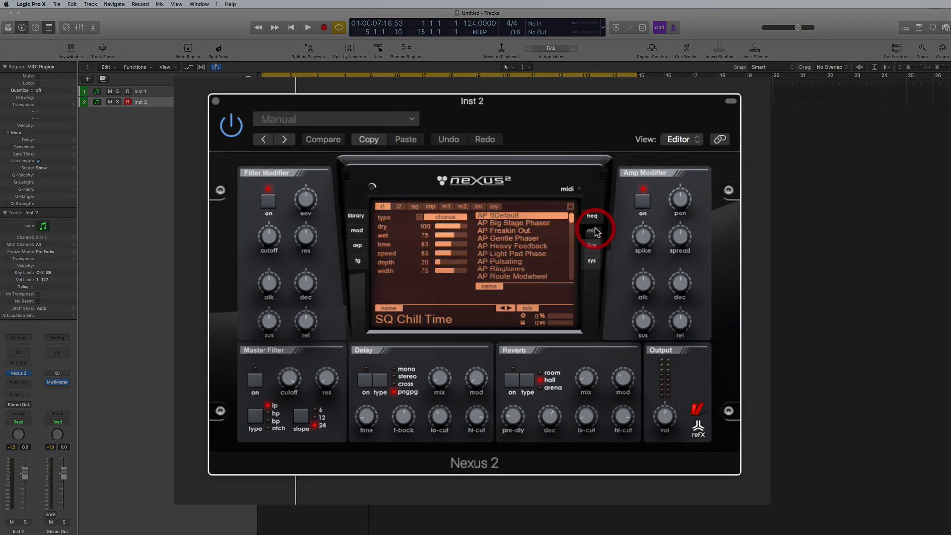
pyautogui.click(494, 206)
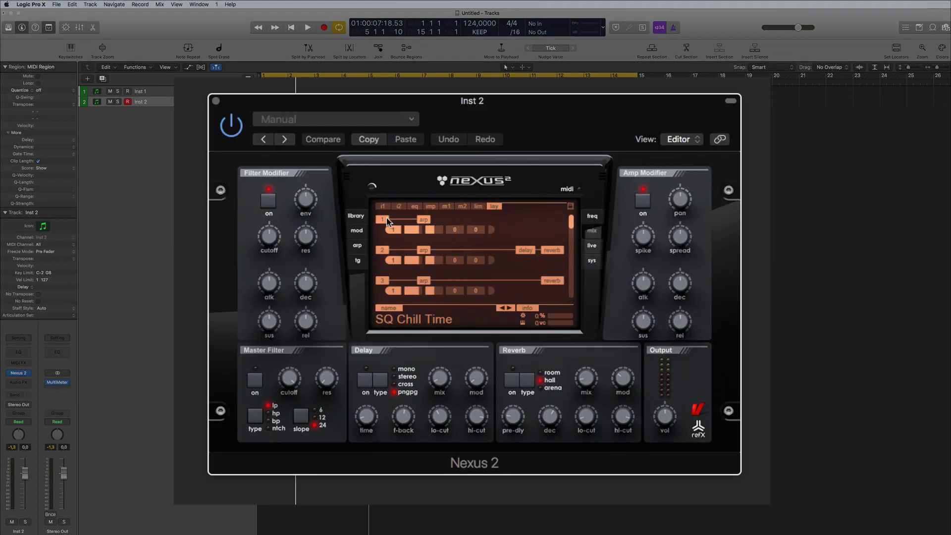
pyautogui.scroll(-10, 389, 221)
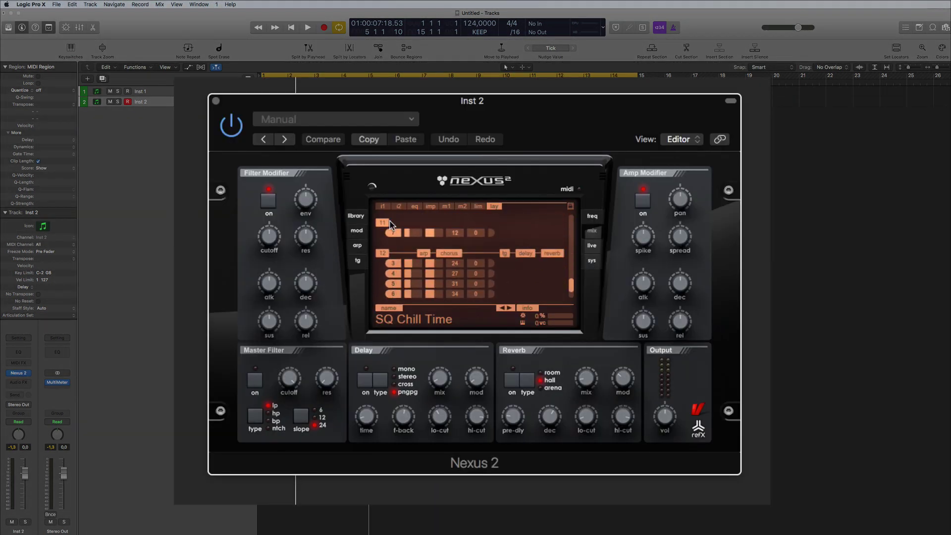
pyautogui.scroll(-3, 391, 221)
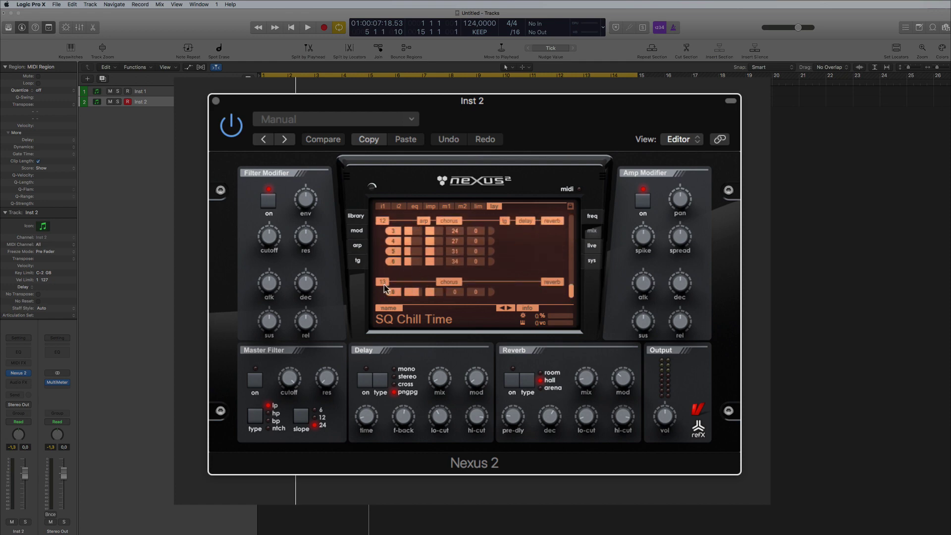
# Mute Nexus layers 13 and 12, then scroll back to the top of the layer list.
pyautogui.click(384, 287)
pyautogui.click(385, 218)
pyautogui.scroll(1, 408, 238)
pyautogui.scroll(-1, 409, 269)
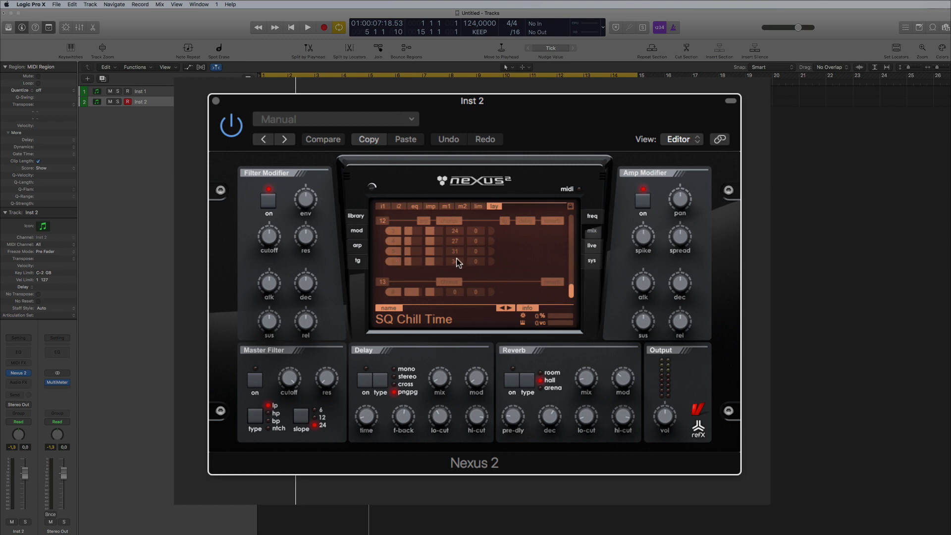
pyautogui.scroll(2, 495, 281)
pyautogui.scroll(3, 482, 269)
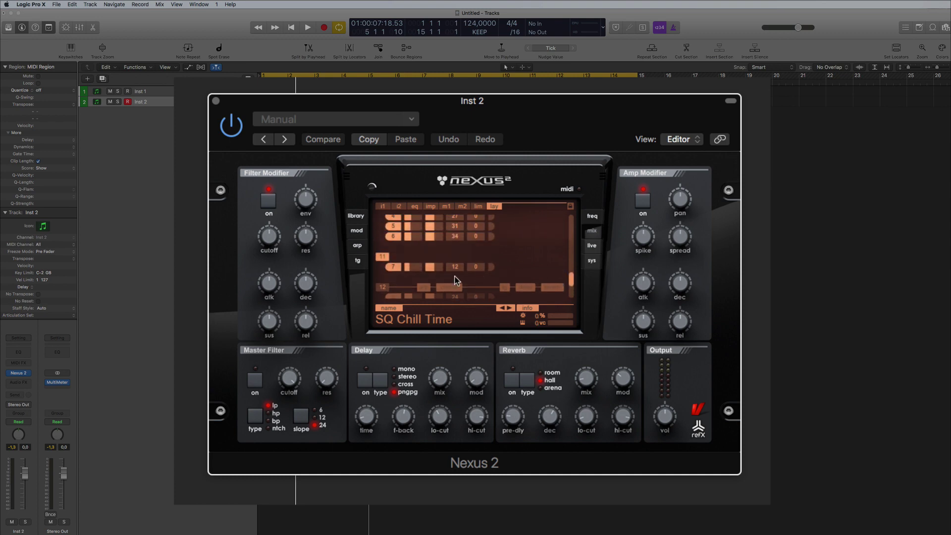
pyautogui.scroll(3, 388, 257)
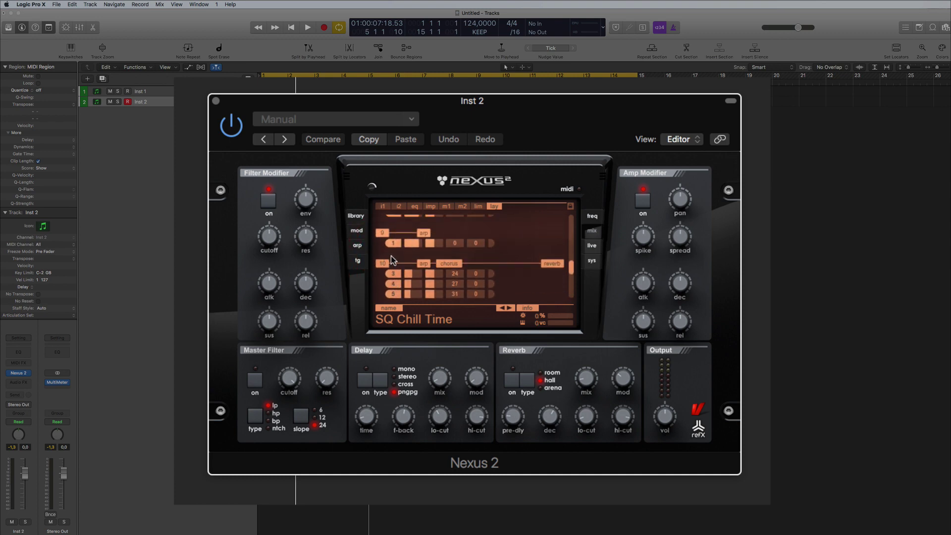
pyautogui.scroll(3, 385, 264)
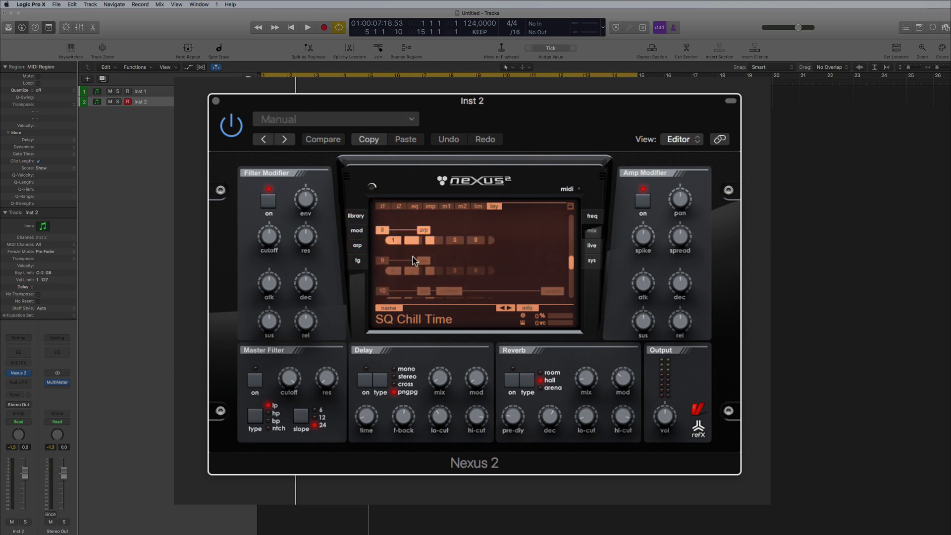
pyautogui.scroll(5, 443, 264)
# Audition layer 1 alone, then mute it and audition layer 2 alone.
pyautogui.press('space')
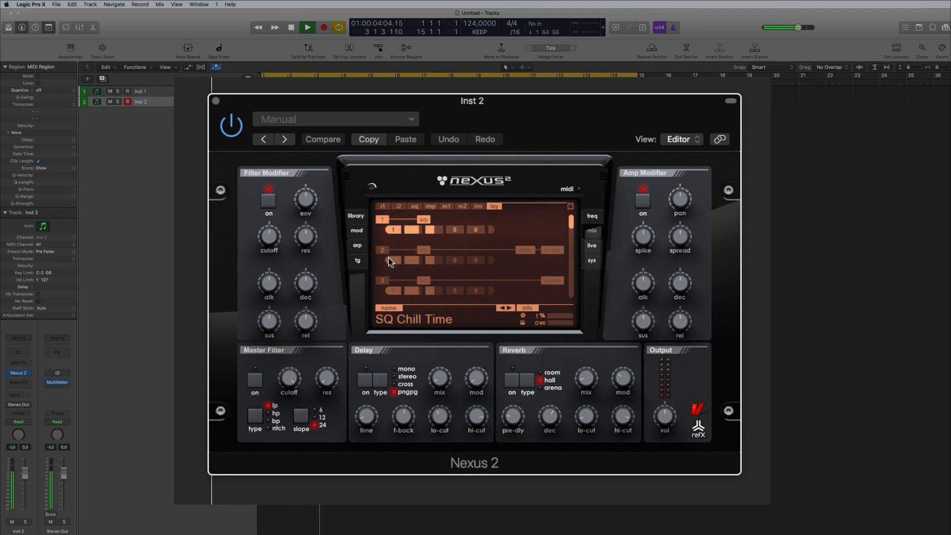
pyautogui.press('space')
pyautogui.click(385, 217)
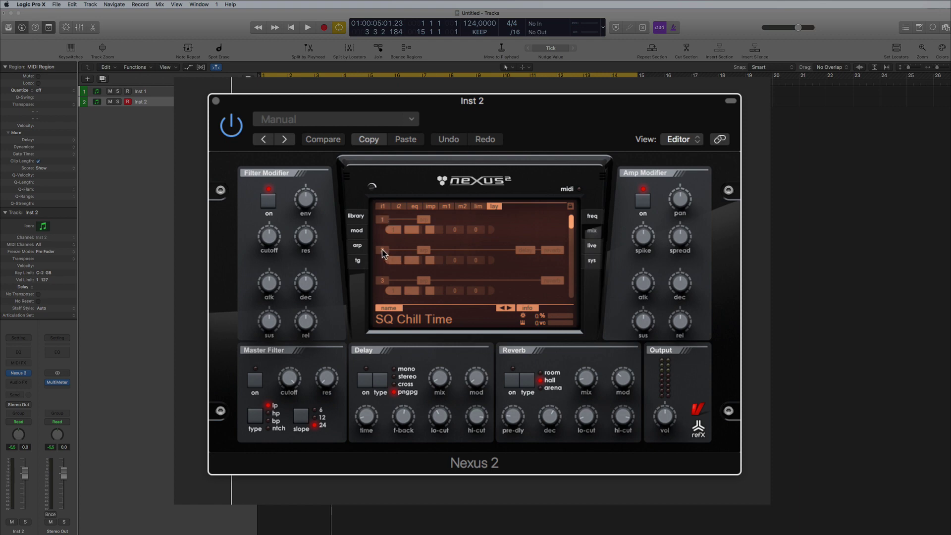
pyautogui.click(383, 250)
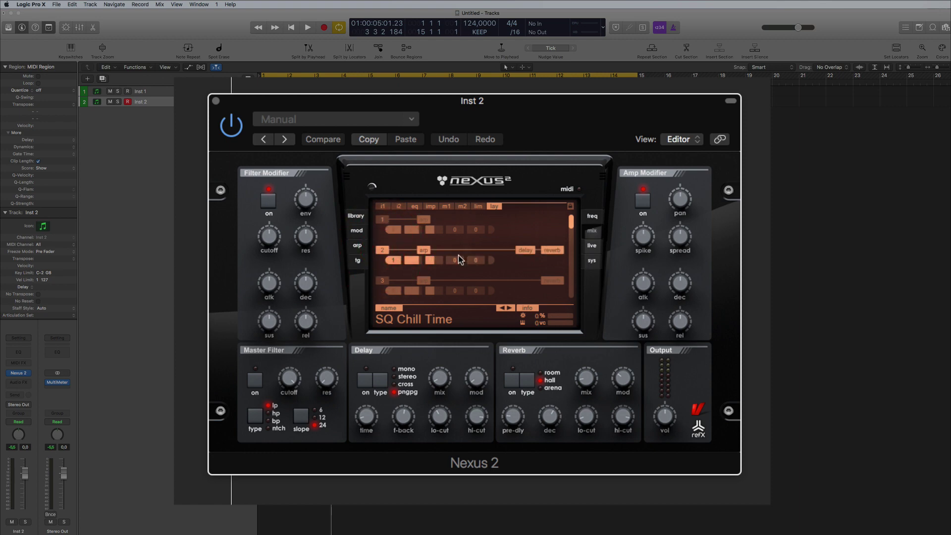
pyautogui.press('space')
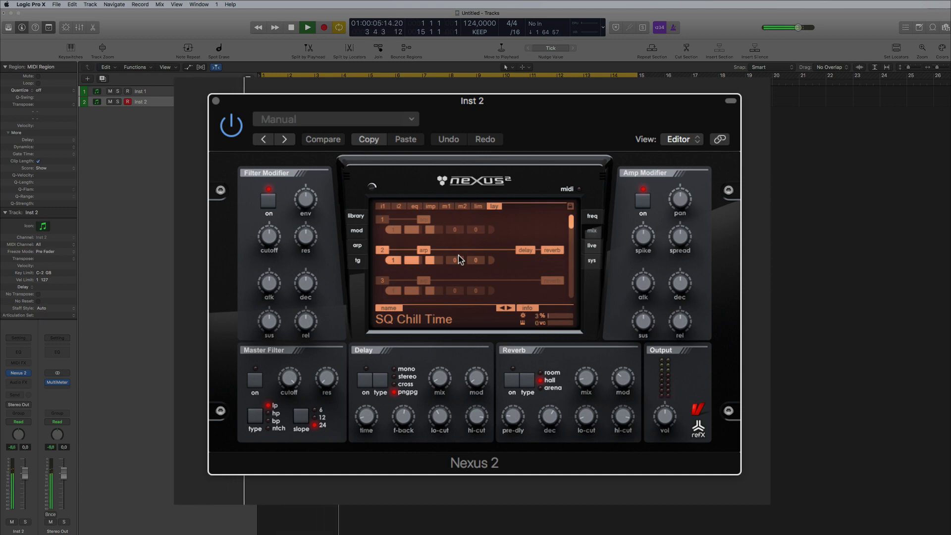
pyautogui.press('space')
# Replay the sequence from bar 1 while moving further down the layer list.
pyautogui.scroll(-1, 379, 251)
pyautogui.press('space')
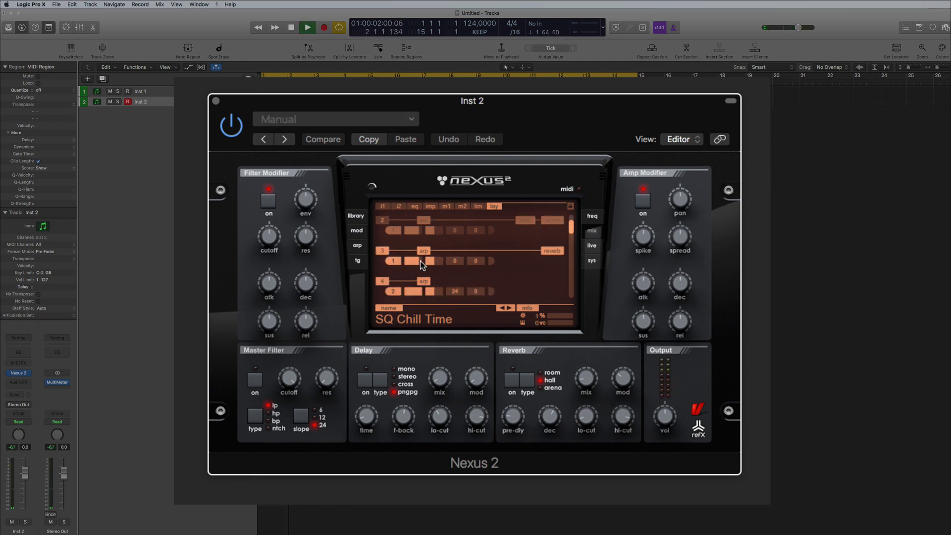
pyautogui.scroll(-2, 379, 251)
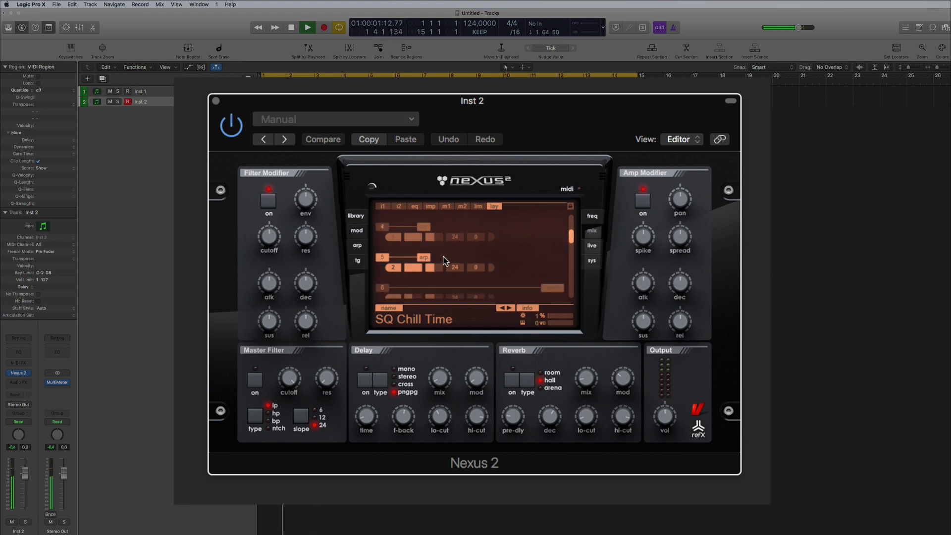
pyautogui.press('space')
pyautogui.scroll(-1, 411, 253)
# Audition layer 6 with layer 5 muted, then stop and re-enable layer 1.
pyautogui.click(382, 250)
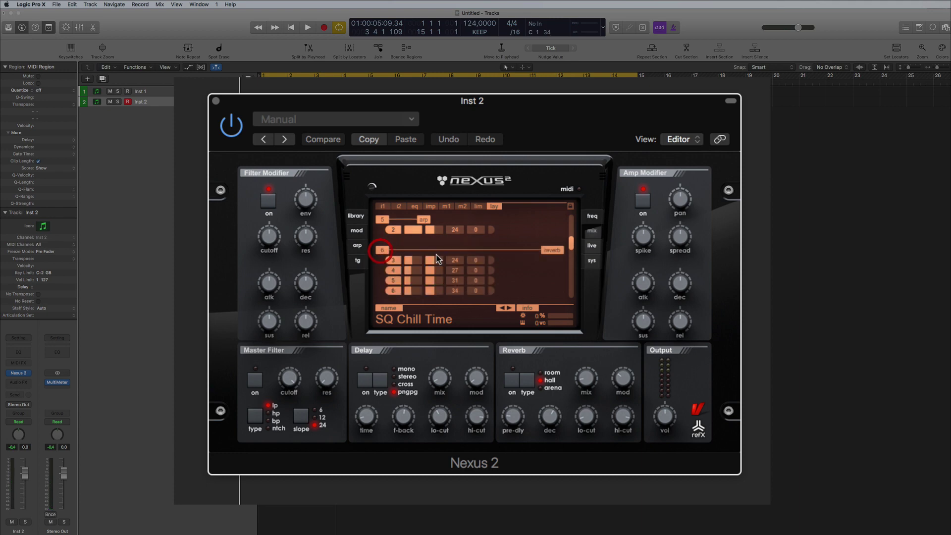
pyautogui.press('space')
pyautogui.click(385, 219)
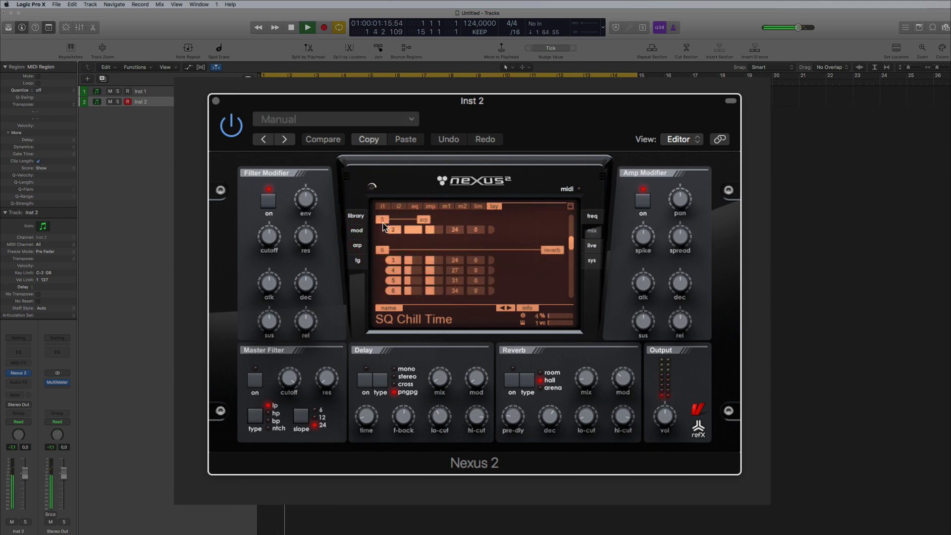
pyautogui.click(383, 220)
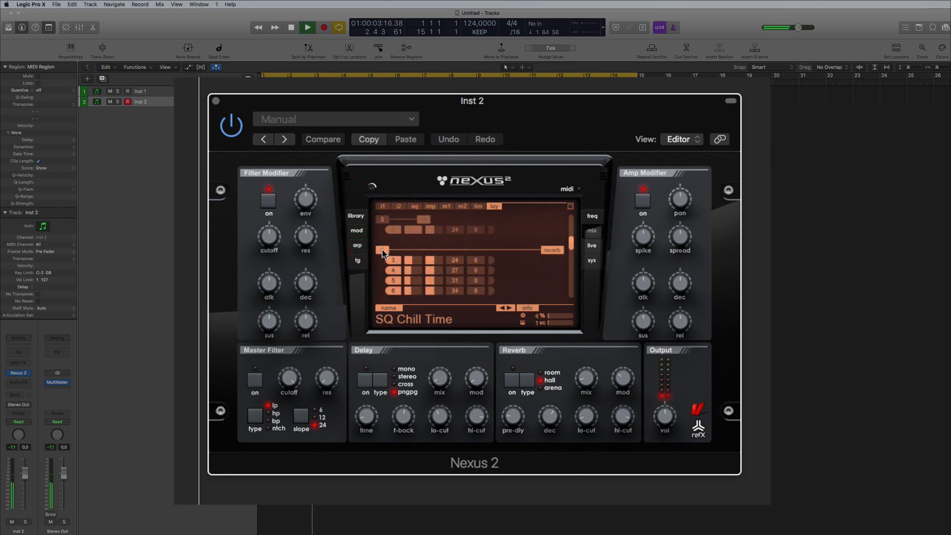
pyautogui.press('space')
pyautogui.scroll(4, 400, 263)
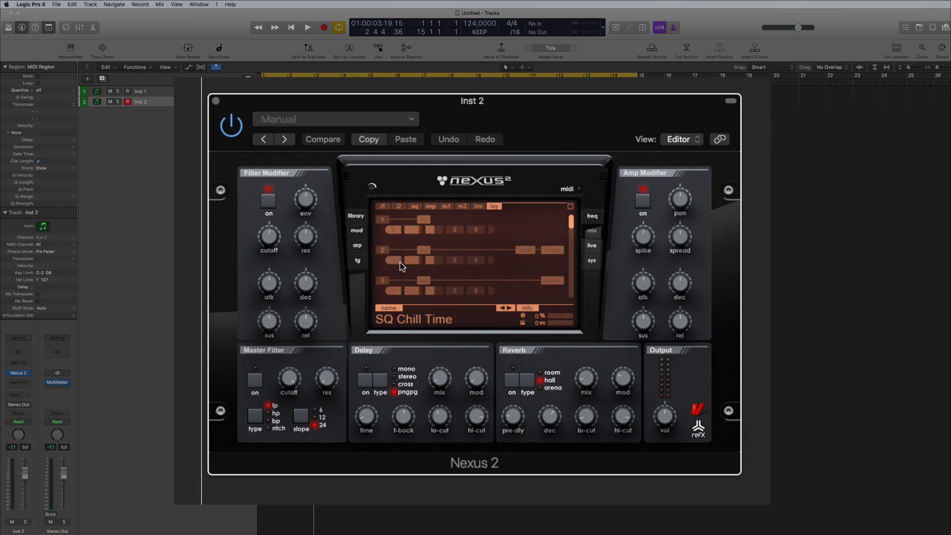
pyautogui.click(382, 221)
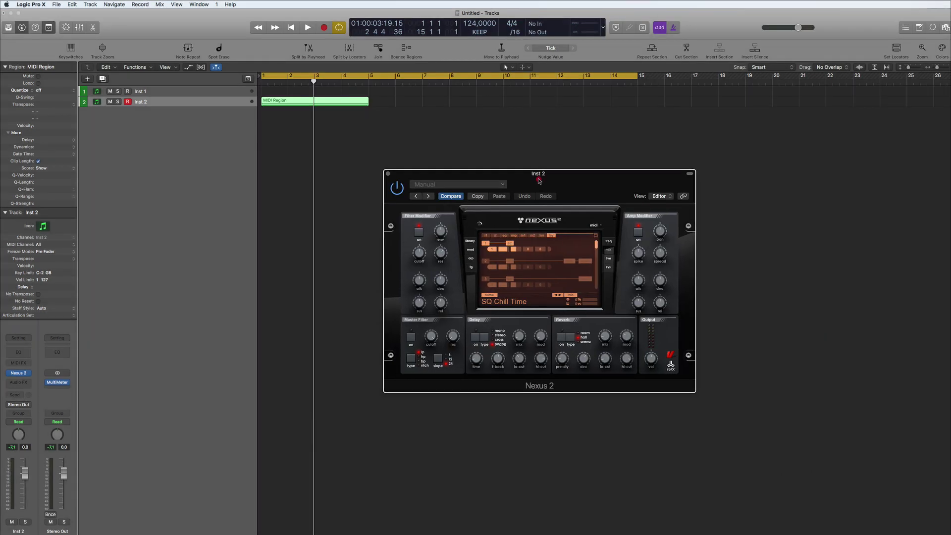
# Shift Nexus 2 left and use its preset library so track 2 becomes 'NEX XP DH 2 SQ Chill Time'.
pyautogui.click(475, 110)
pyautogui.moveTo(476, 175); pyautogui.dragTo(440, 176)
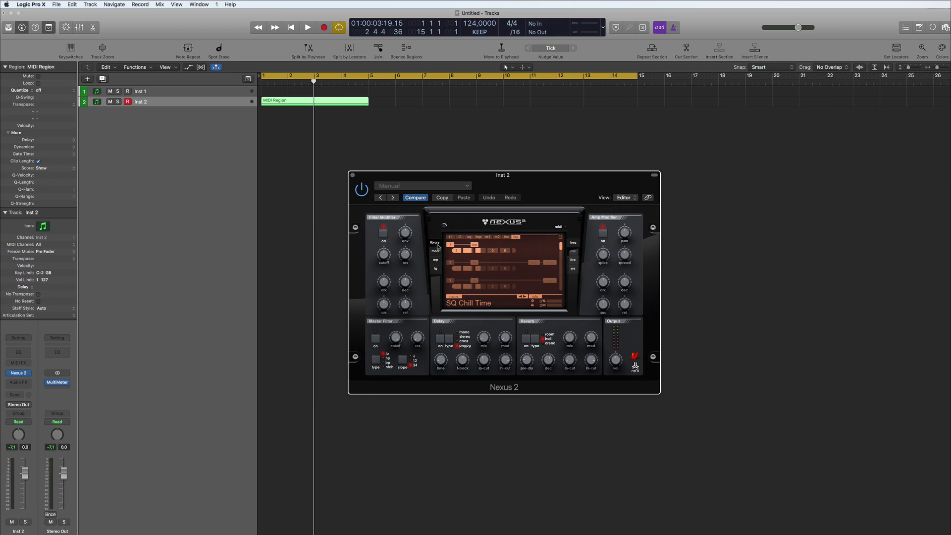
pyautogui.click(435, 244)
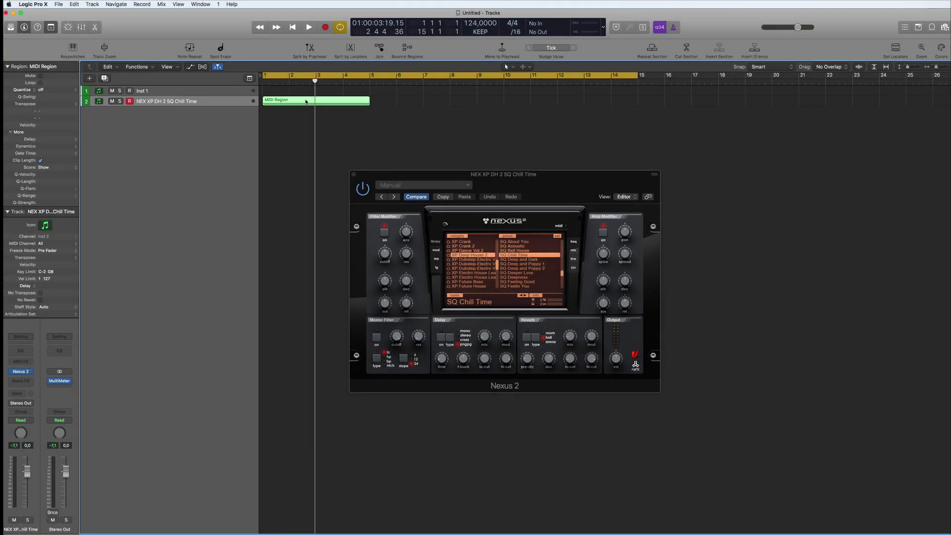
# Name track 2's MIDI region after its track with Name Regions by Tracks.
pyautogui.rightClick(306, 101)
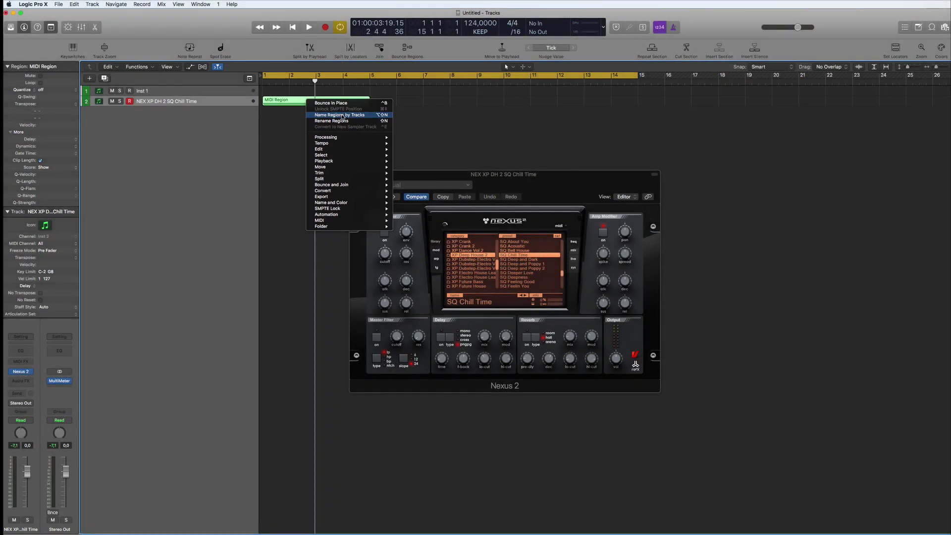
pyautogui.click(342, 104)
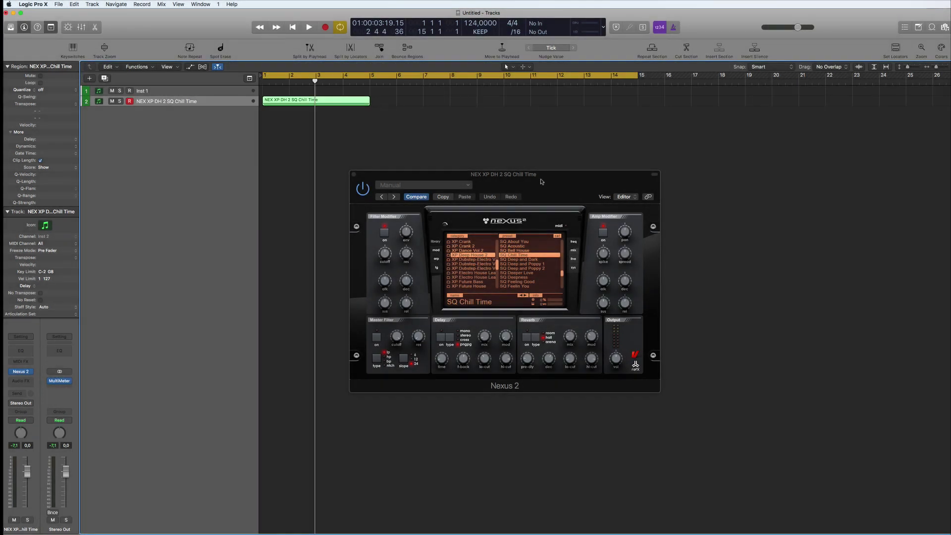
pyautogui.moveTo(542, 182); pyautogui.dragTo(518, 172)
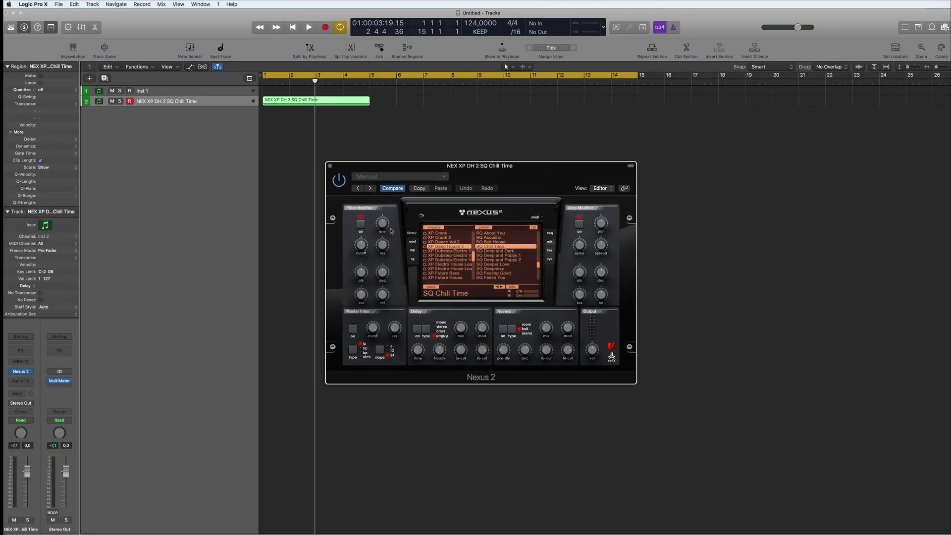
# Bounce the Nexus region in place to a new track, prefixing its name with BD.
pyautogui.click(549, 241)
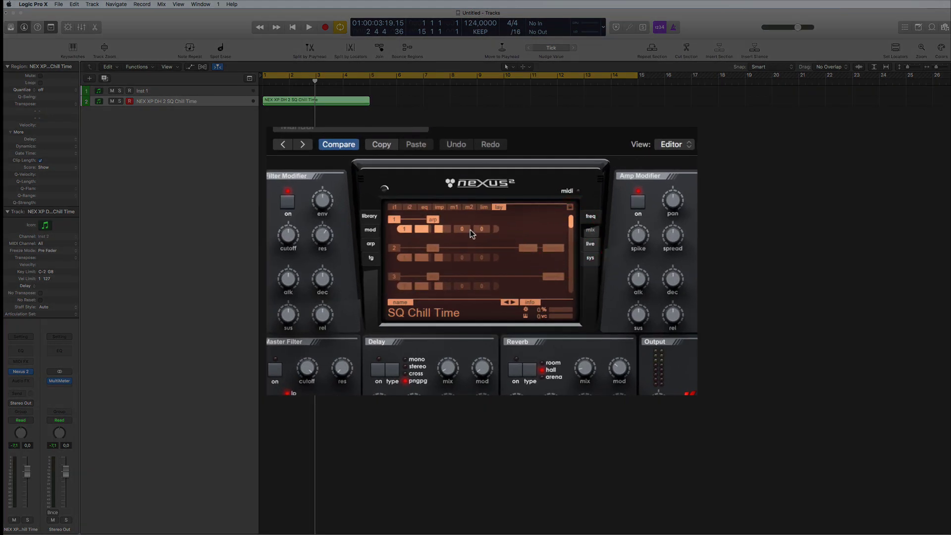
pyautogui.press('space')
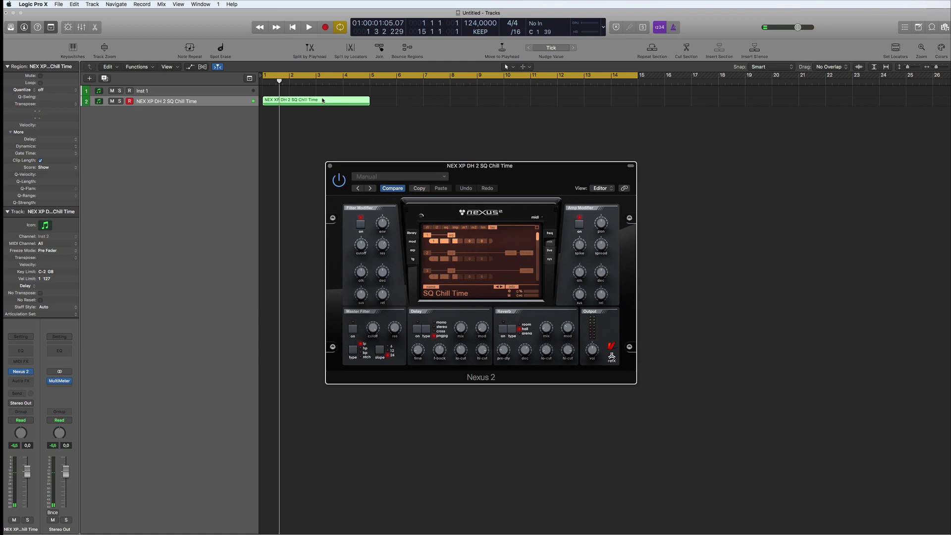
pyautogui.rightClick(285, 100)
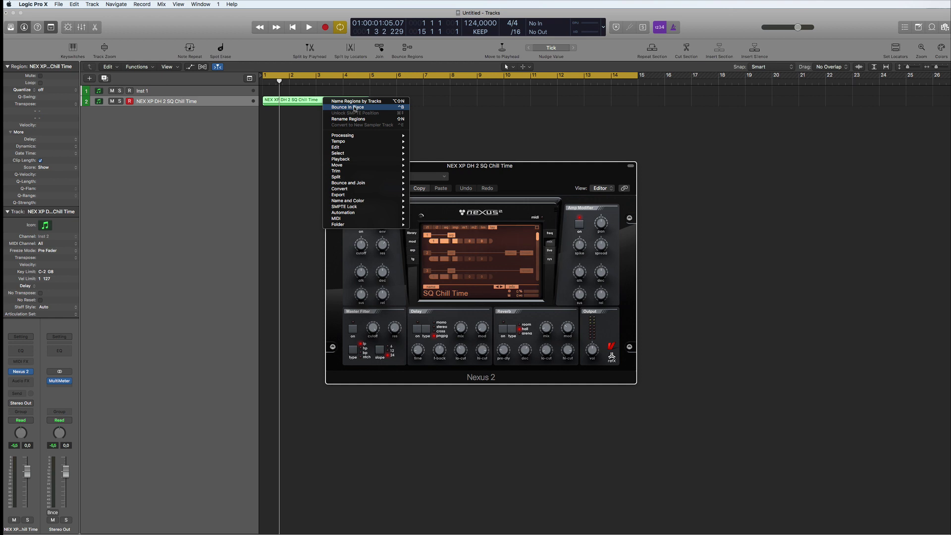
pyautogui.click(354, 108)
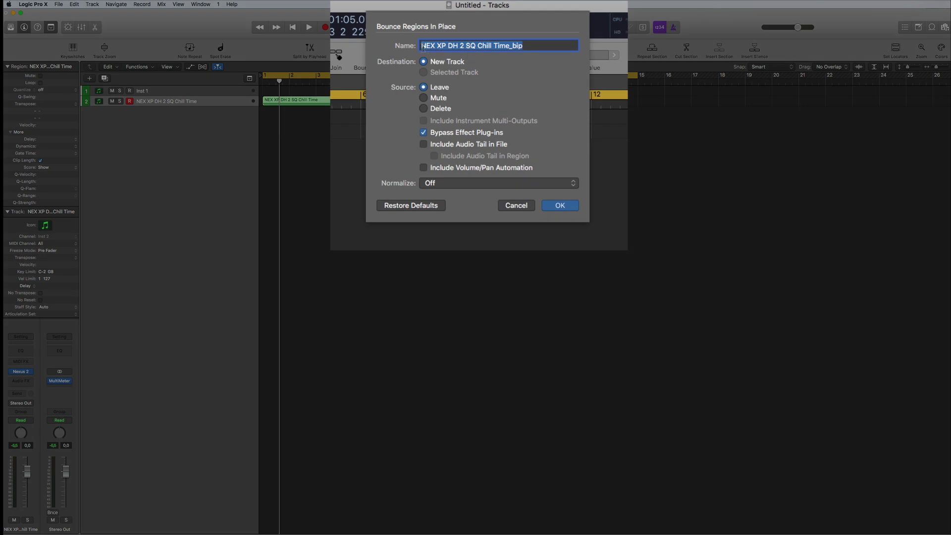
pyautogui.click(423, 47)
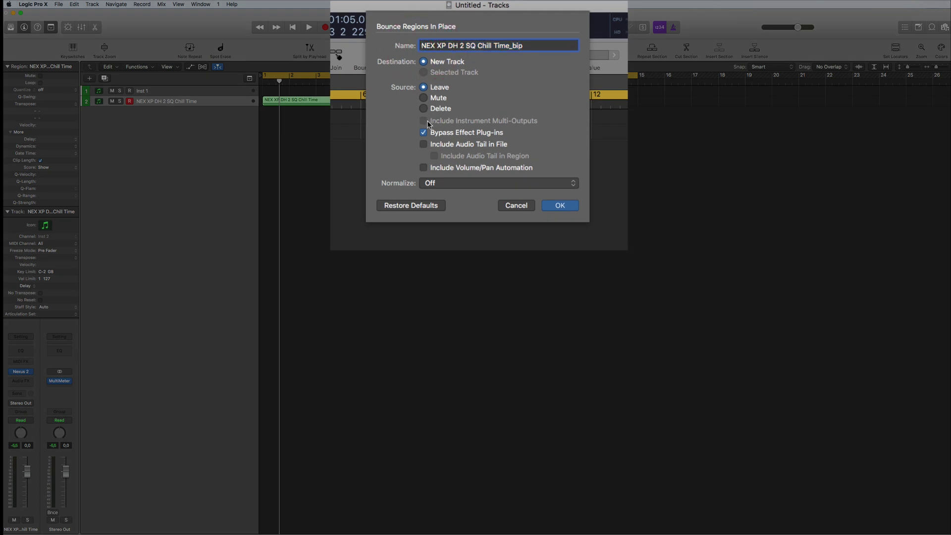
pyautogui.write('BD')
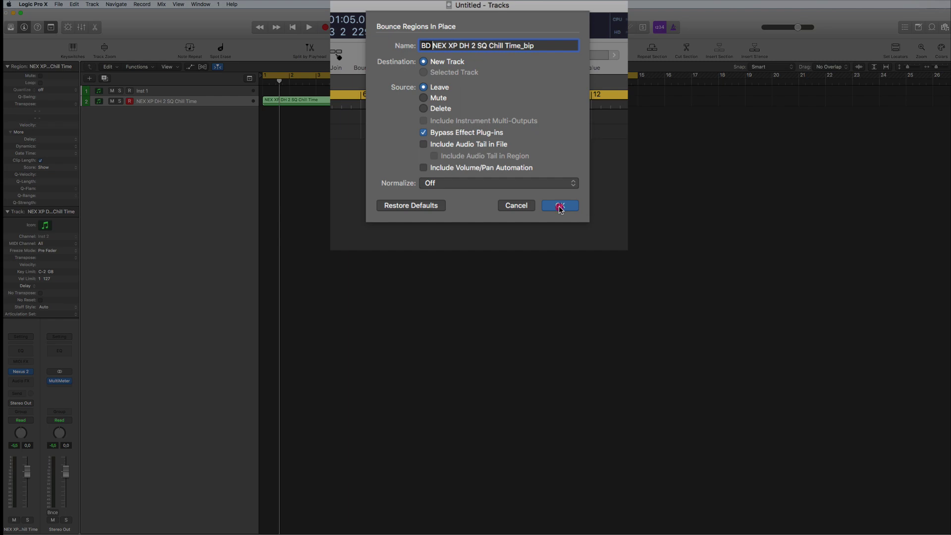
pyautogui.click(559, 206)
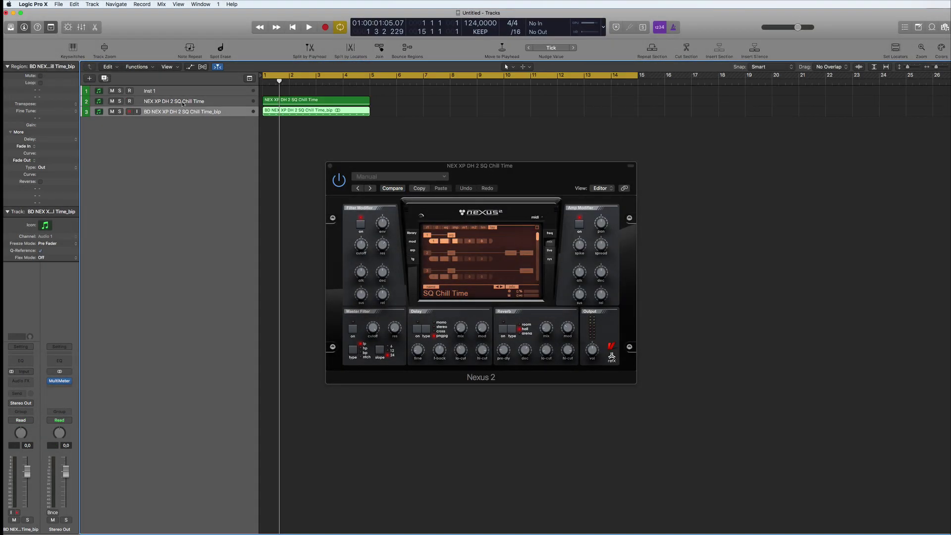
# Compare the BD bounce against Nexus track 2 during playback, leaving track 3 muted.
pyautogui.click(183, 102)
pyautogui.click(207, 111)
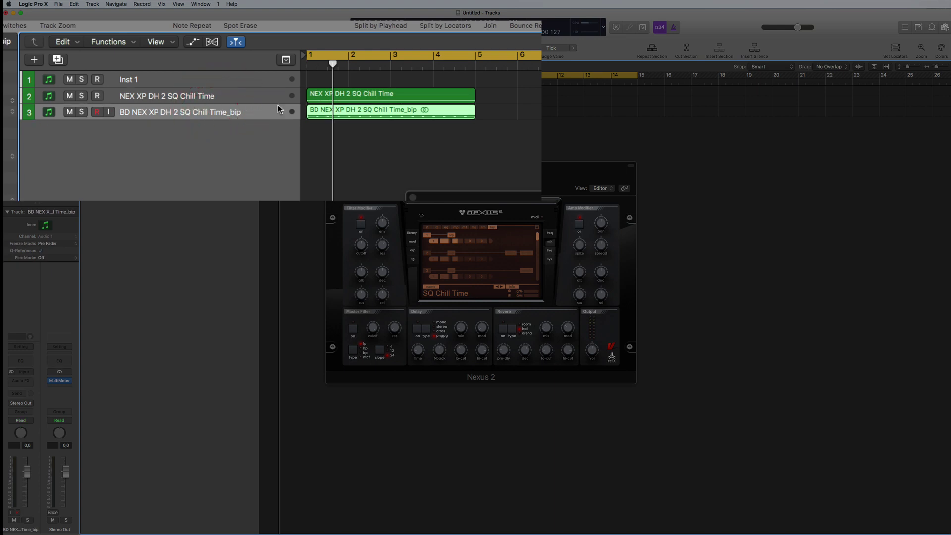
pyautogui.click(70, 96)
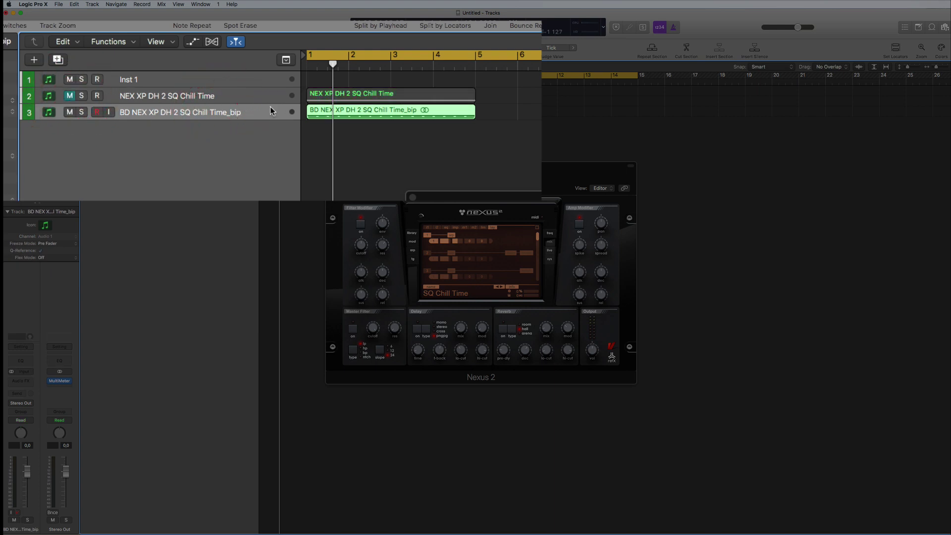
pyautogui.press('space')
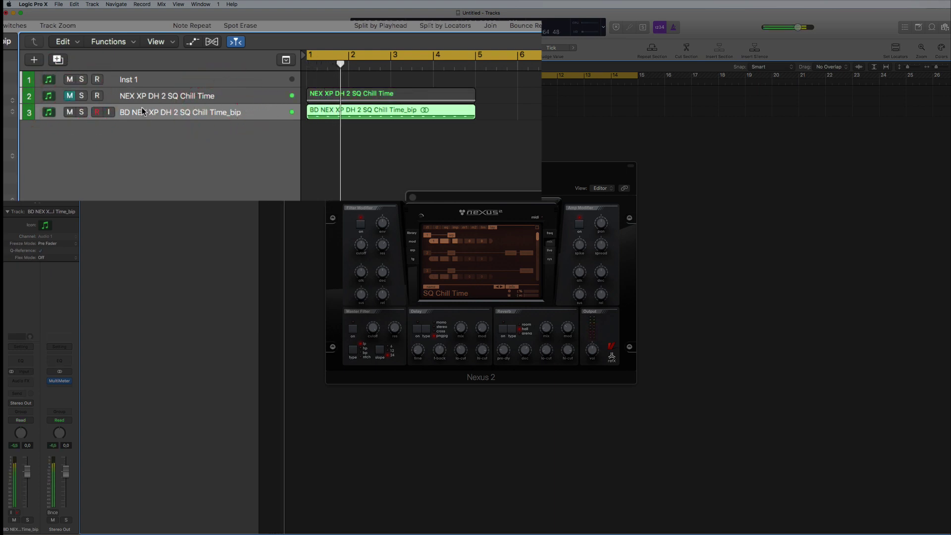
pyautogui.click(70, 96)
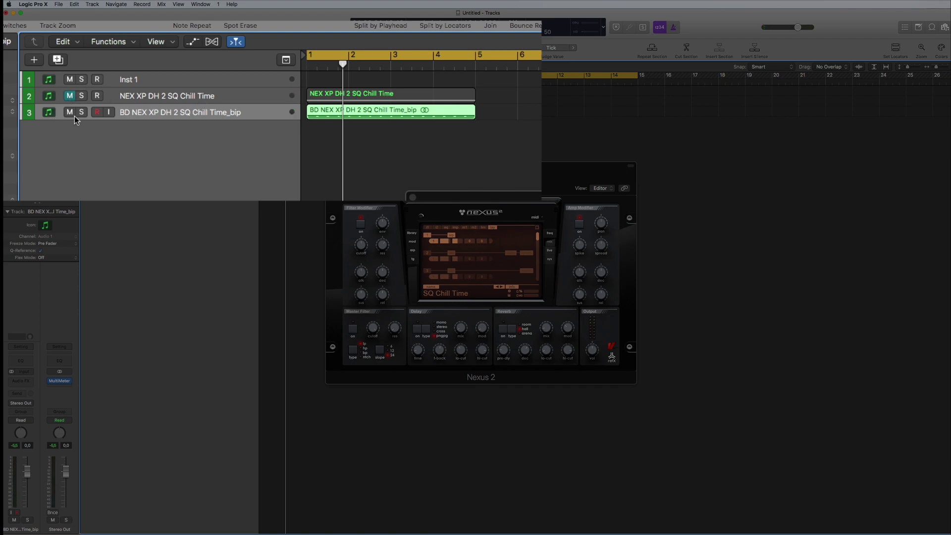
pyautogui.click(70, 111)
pyautogui.click(70, 96)
pyautogui.click(146, 96)
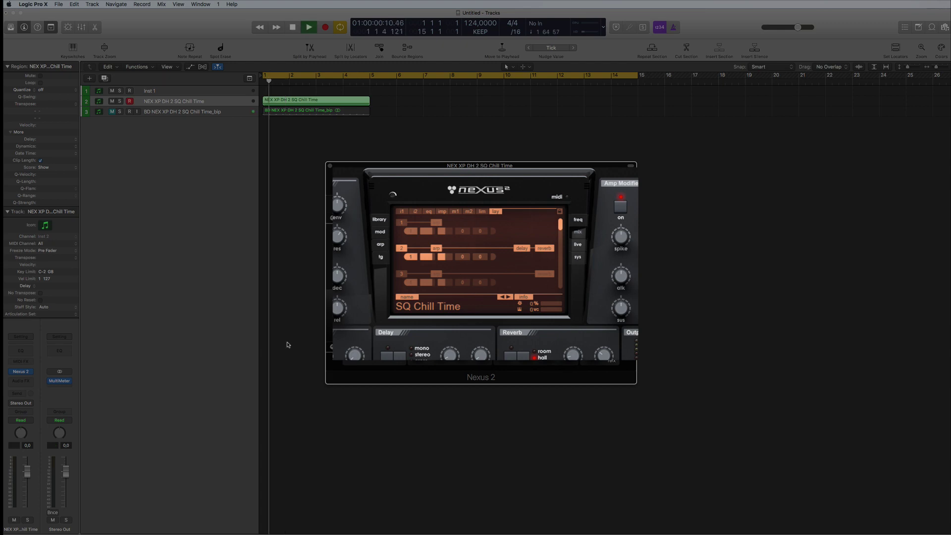
# Prefix the bounce name with RIM and confirm, creating 'RIM NEX XP DH 2 SQ Chill Time_bip'.
pyautogui.moveTo(360, 300)
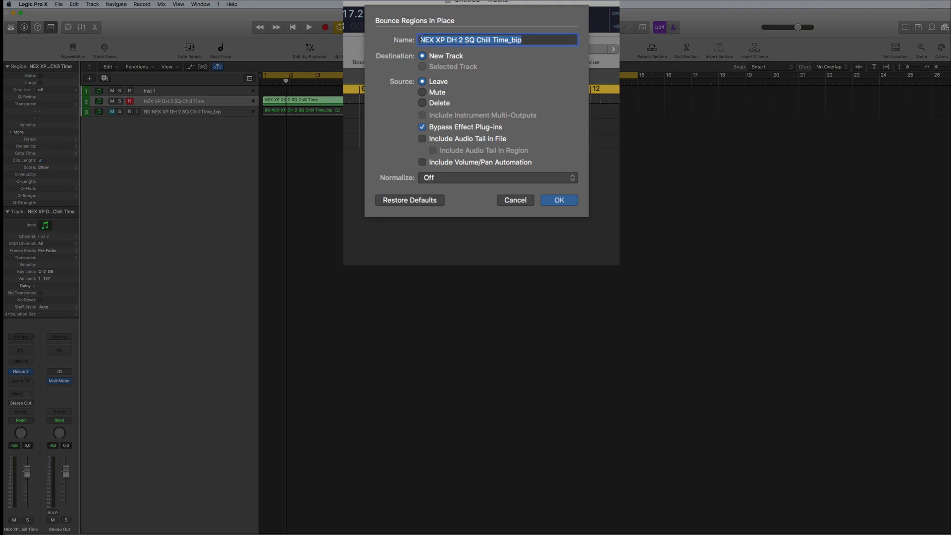
pyautogui.click(419, 40)
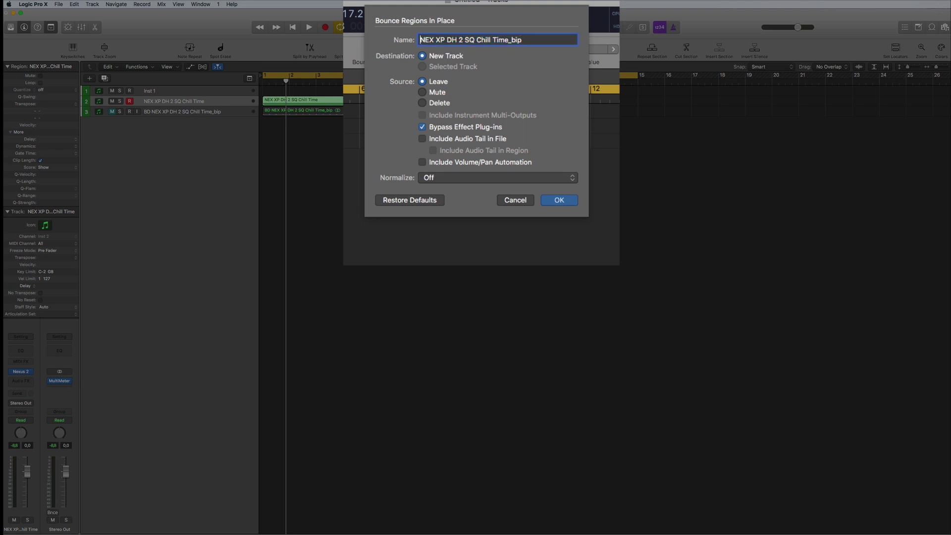
pyautogui.write('RIM')
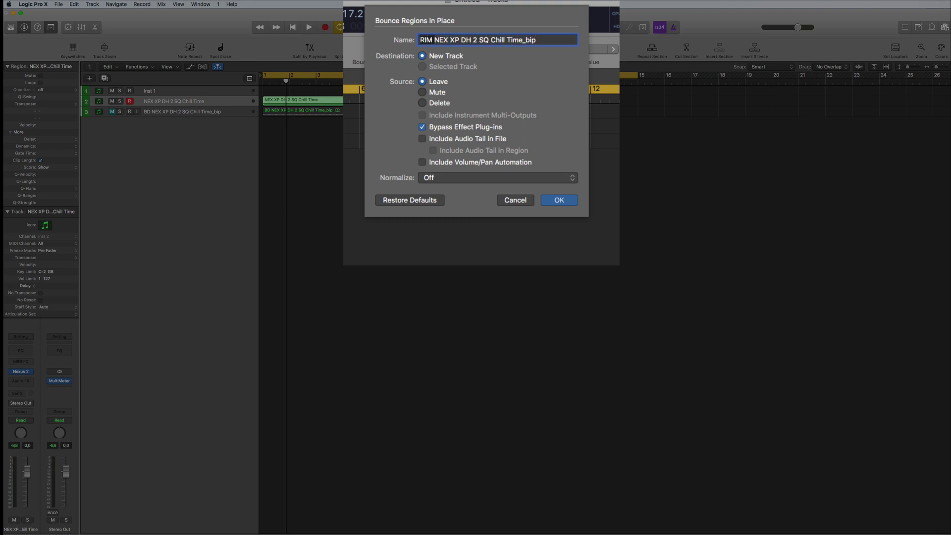
pyautogui.click(559, 200)
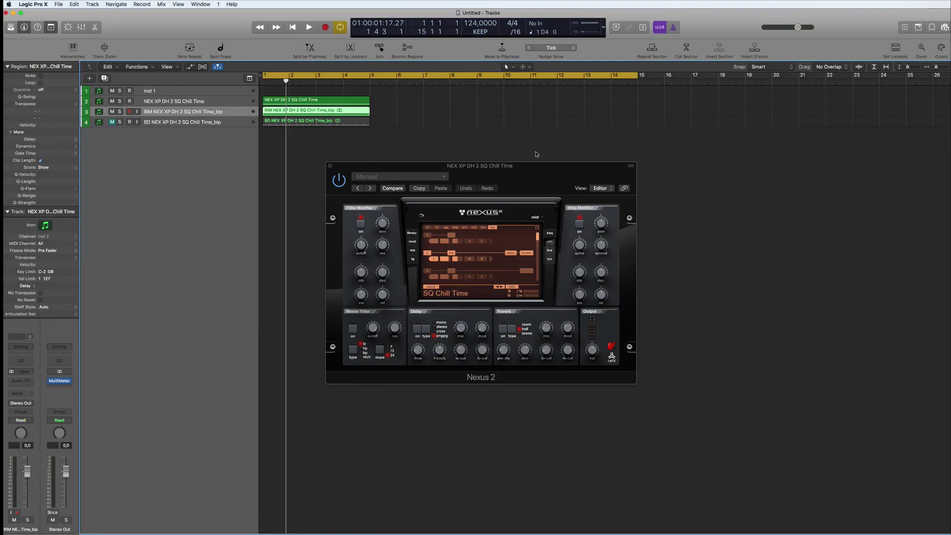